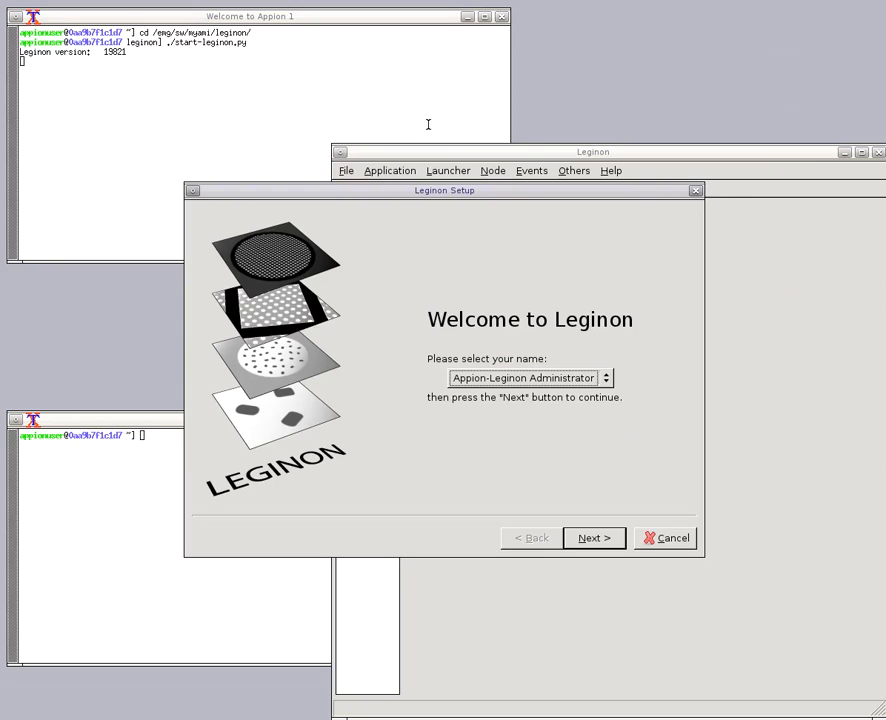
# Complete the session setup wizard with the preselected user and the image directory /emg/data/leginon.
pyautogui.click(610, 537)
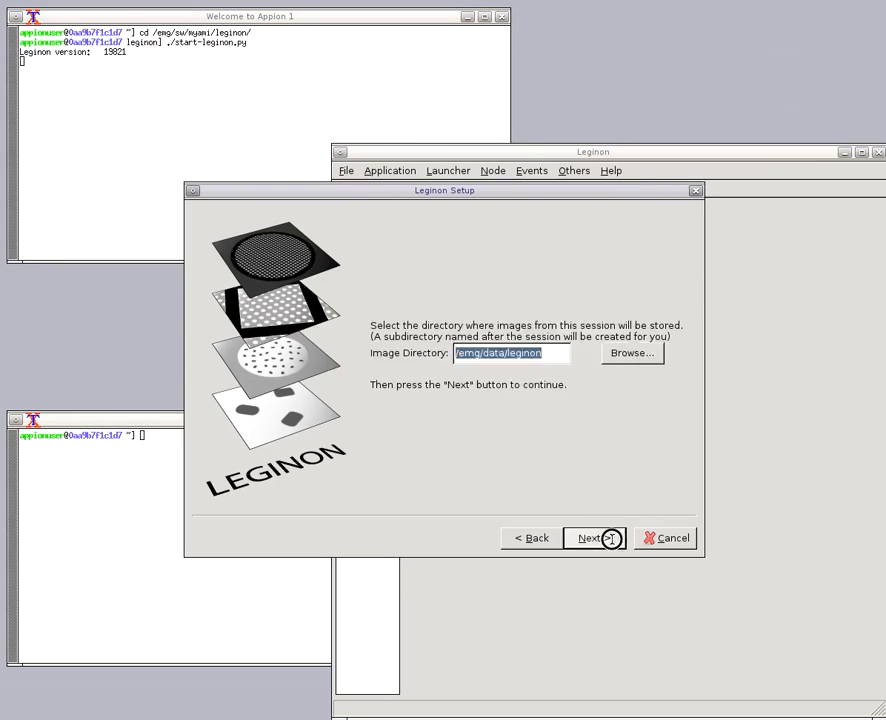
pyautogui.click(610, 537)
pyautogui.click(607, 538)
pyautogui.click(605, 538)
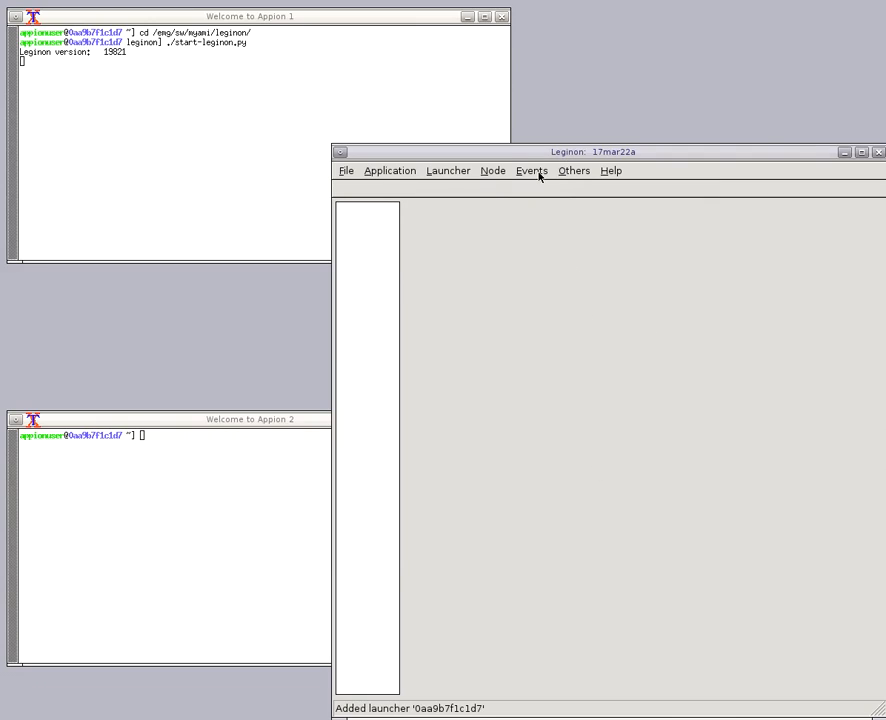
# Create a DoGFinder node named "d" on the available launcher.
pyautogui.click(495, 171)
pyautogui.click(507, 191)
pyautogui.click(600, 438)
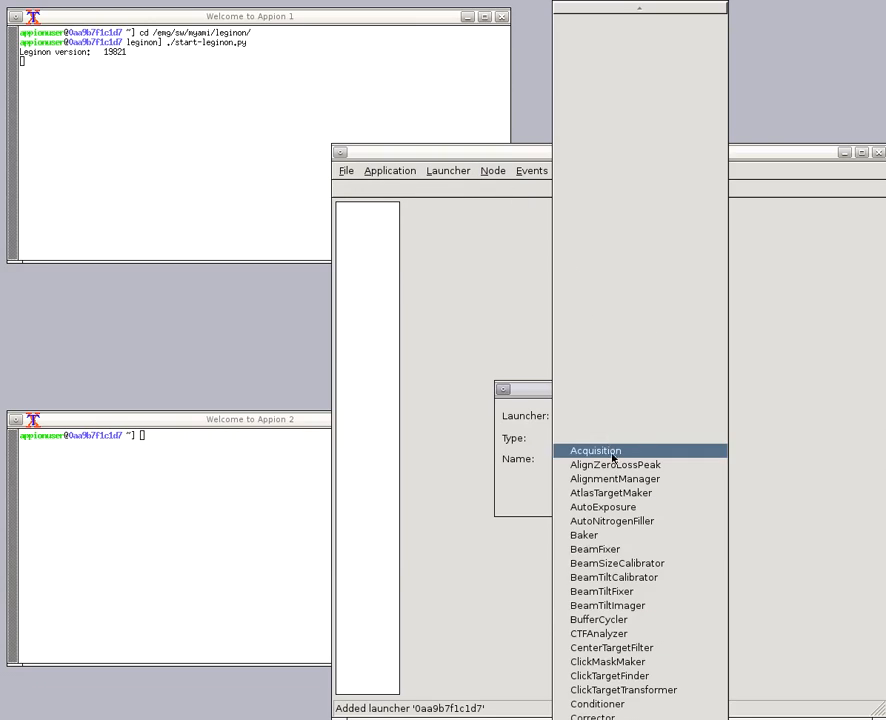
pyautogui.click(614, 701)
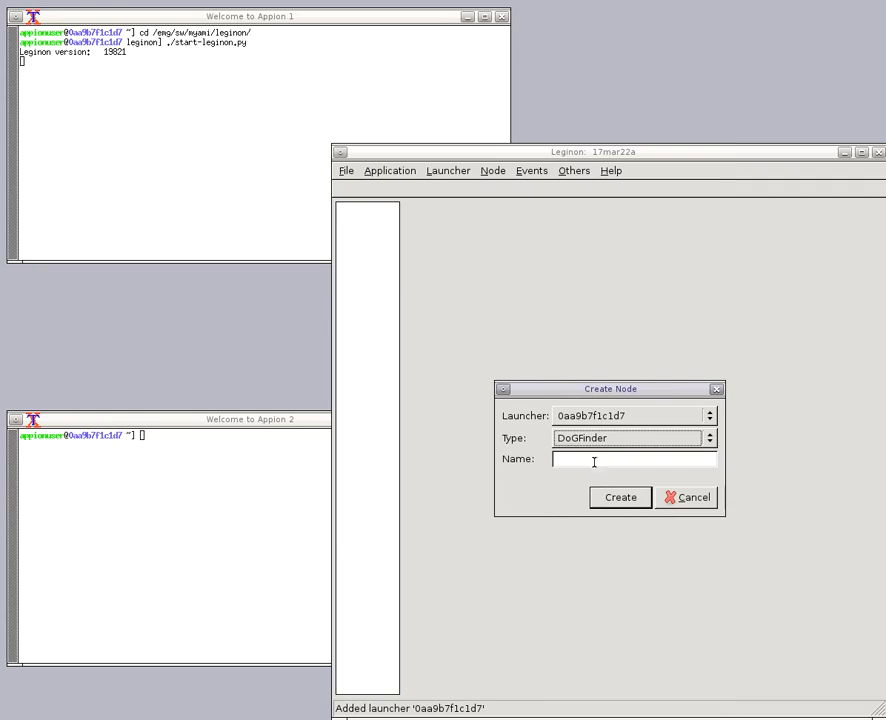
pyautogui.click(600, 468)
pyautogui.write('d')
pyautogui.click(612, 502)
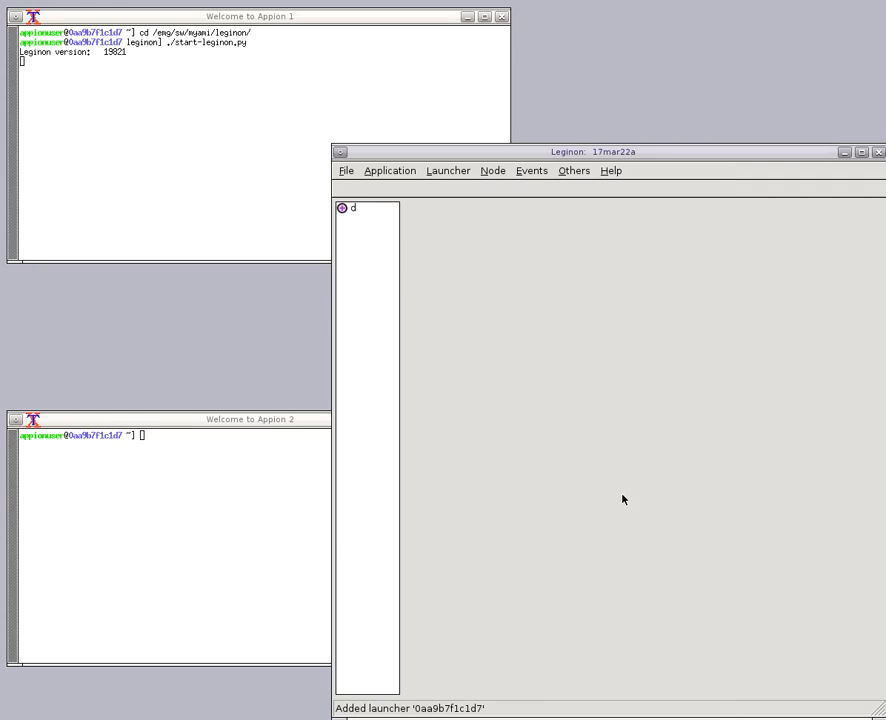
# Maximize the Leginon window and load a test image from the myami folder as node d's original image.
pyautogui.click(862, 153)
pyautogui.click(18, 68)
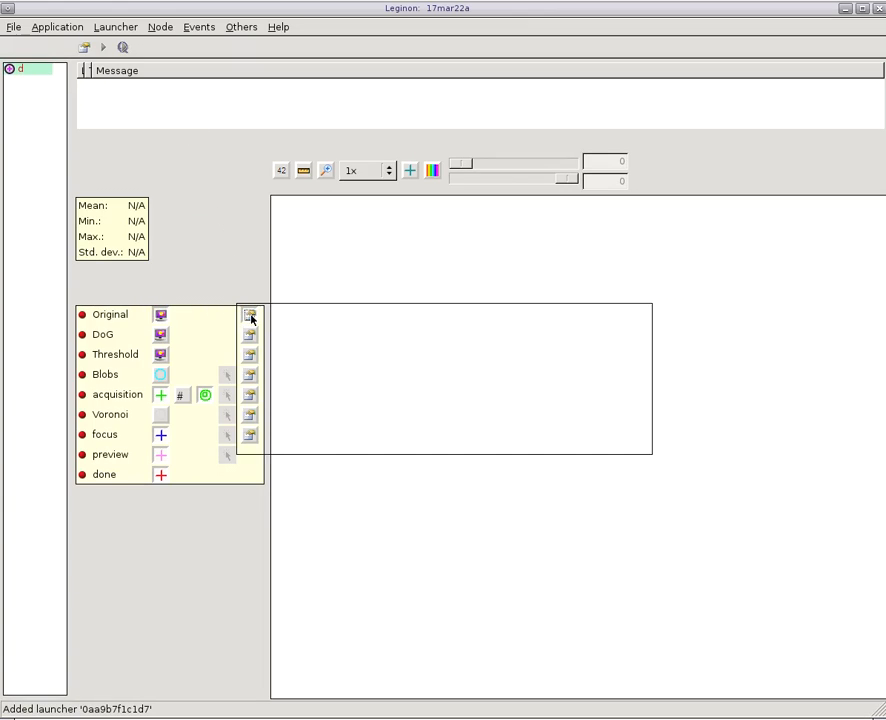
pyautogui.click(250, 316)
pyautogui.click(593, 373)
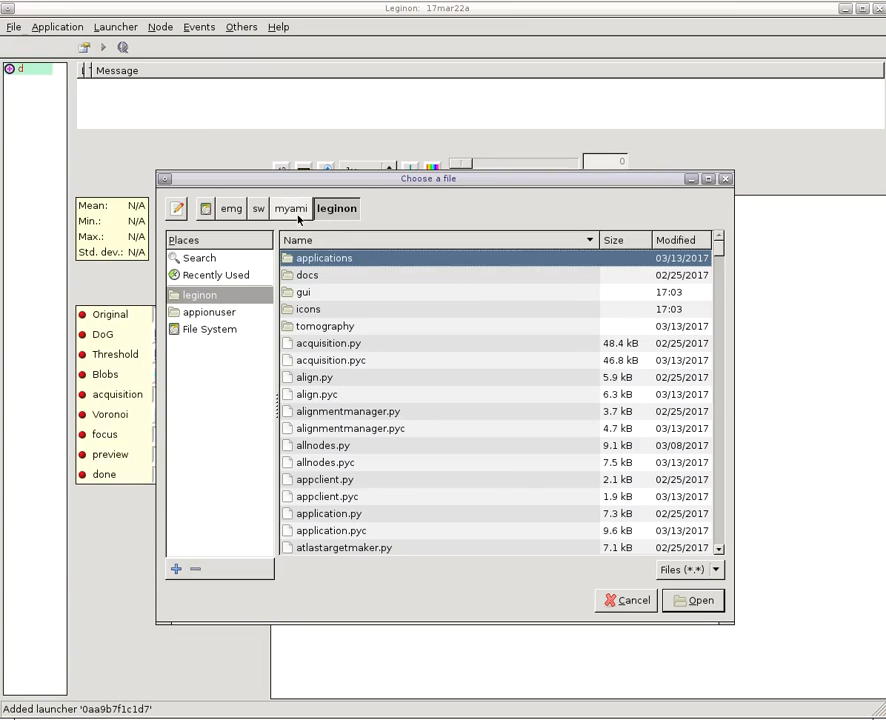
pyautogui.click(294, 212)
pyautogui.click(372, 537)
pyautogui.click(700, 600)
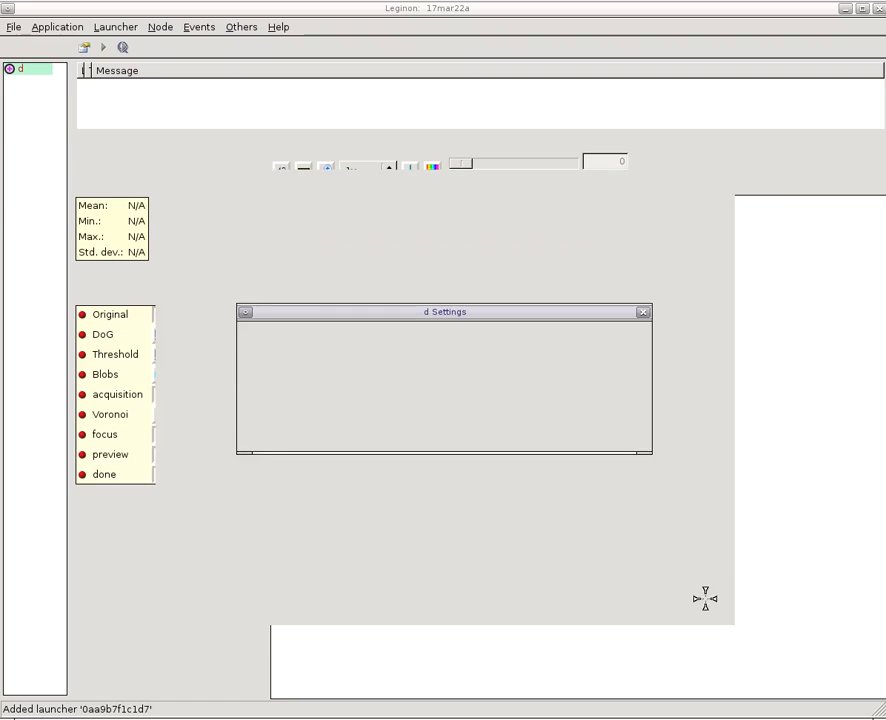
pyautogui.click(473, 433)
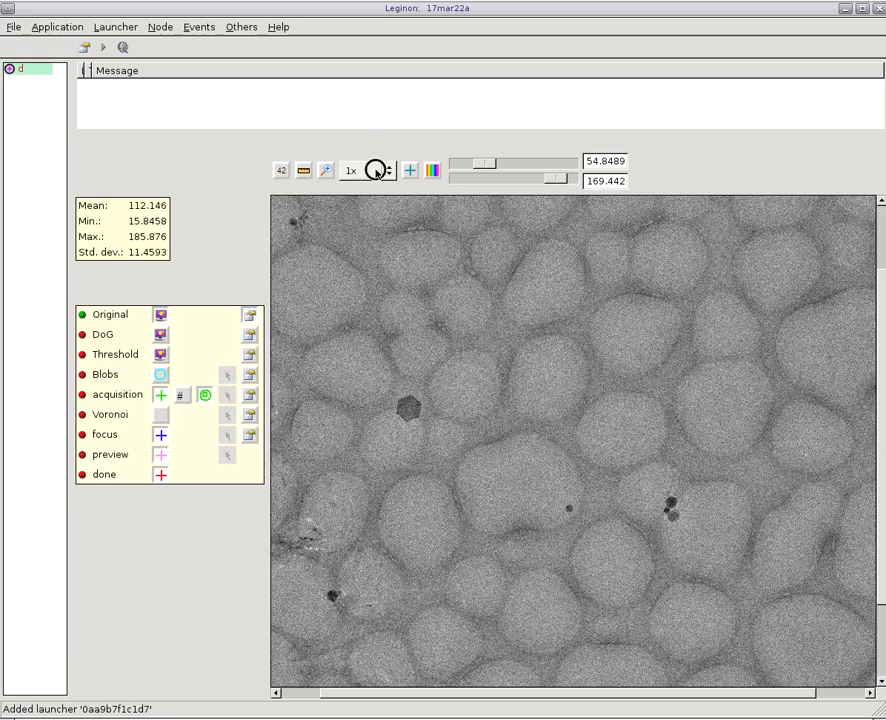
# Show the whole image at 2/3x zoom and measure across a typical hole in its upper middle part.
pyautogui.click(376, 170)
pyautogui.click(377, 183)
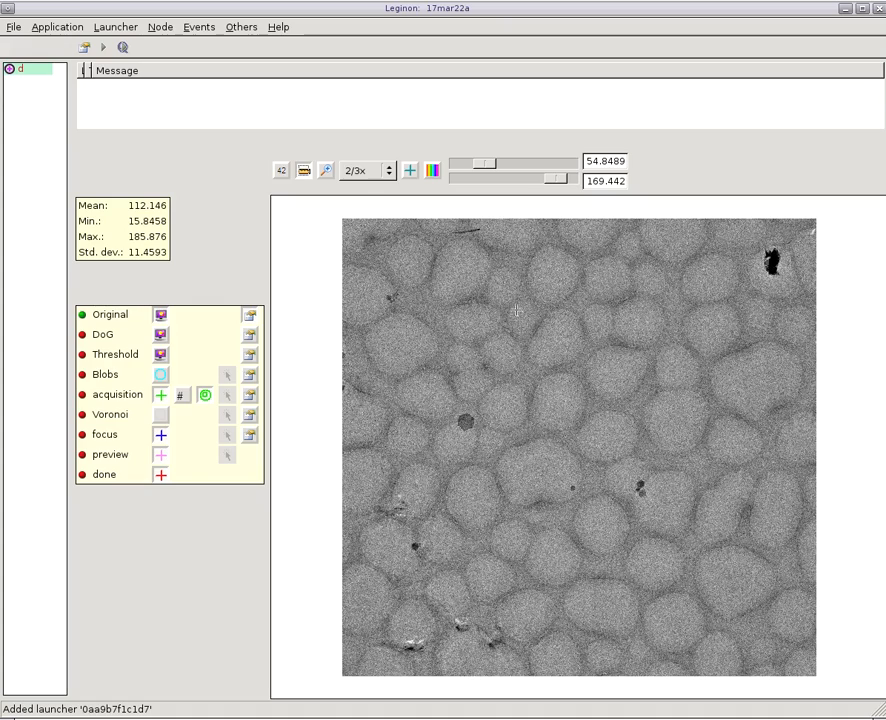
pyautogui.moveTo(515, 308); pyautogui.dragTo(580, 351)
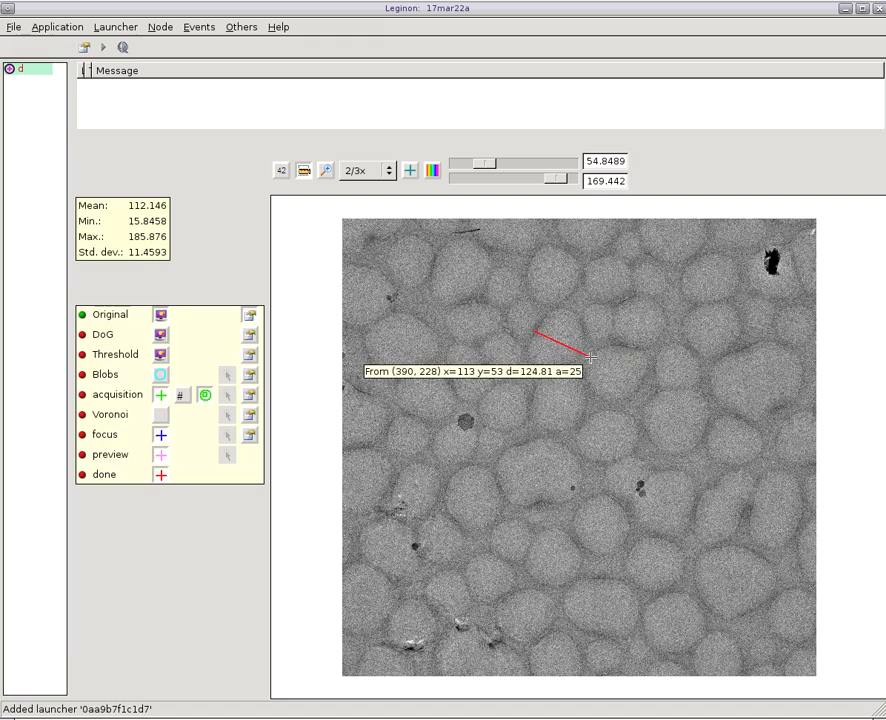
pyautogui.click(590, 357)
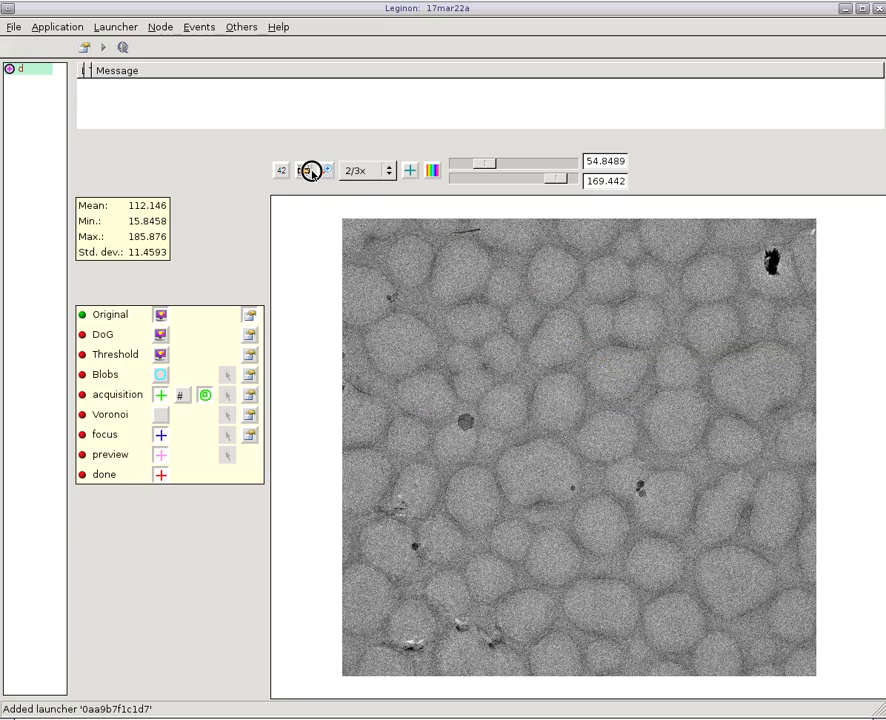
# Set the DoG filter's hole diameter to 90 pixels, test the filter and accept the settings.
pyautogui.click(251, 336)
pyautogui.moveTo(400, 314); pyautogui.dragTo(473, 323)
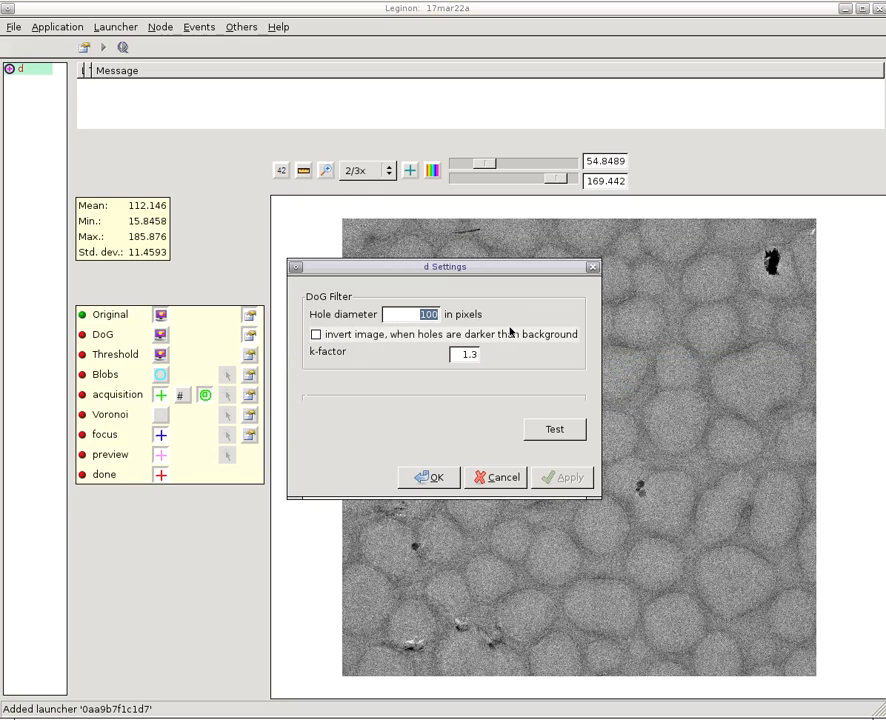
pyautogui.write('90')
pyautogui.press('Tab')
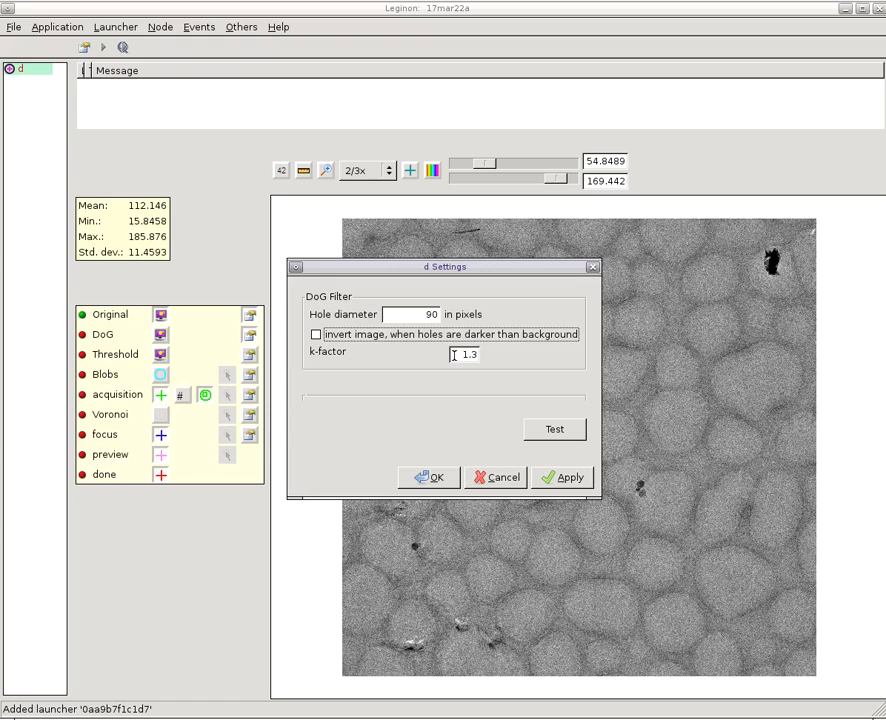
pyautogui.click(554, 430)
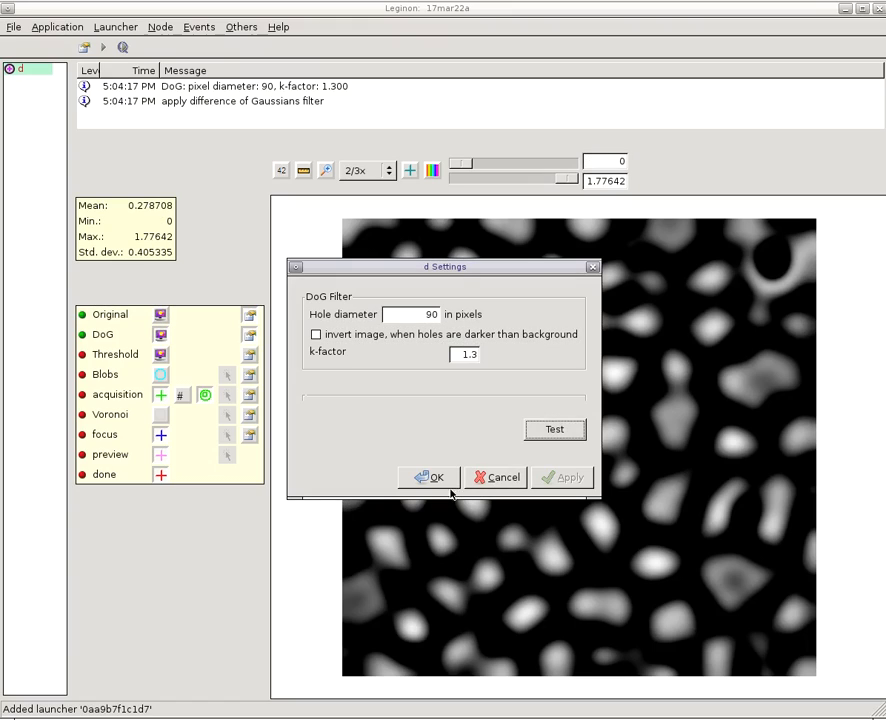
pyautogui.click(448, 479)
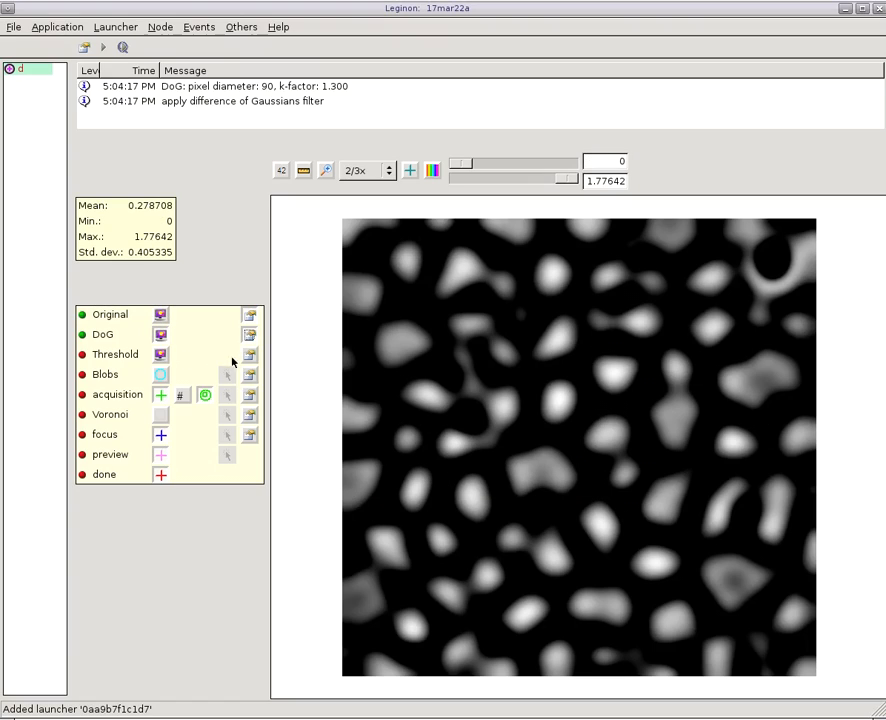
# Set the threshold's A factor to 0.9, test the thresholding and close its settings.
pyautogui.click(249, 356)
pyautogui.moveTo(513, 362); pyautogui.dragTo(558, 365)
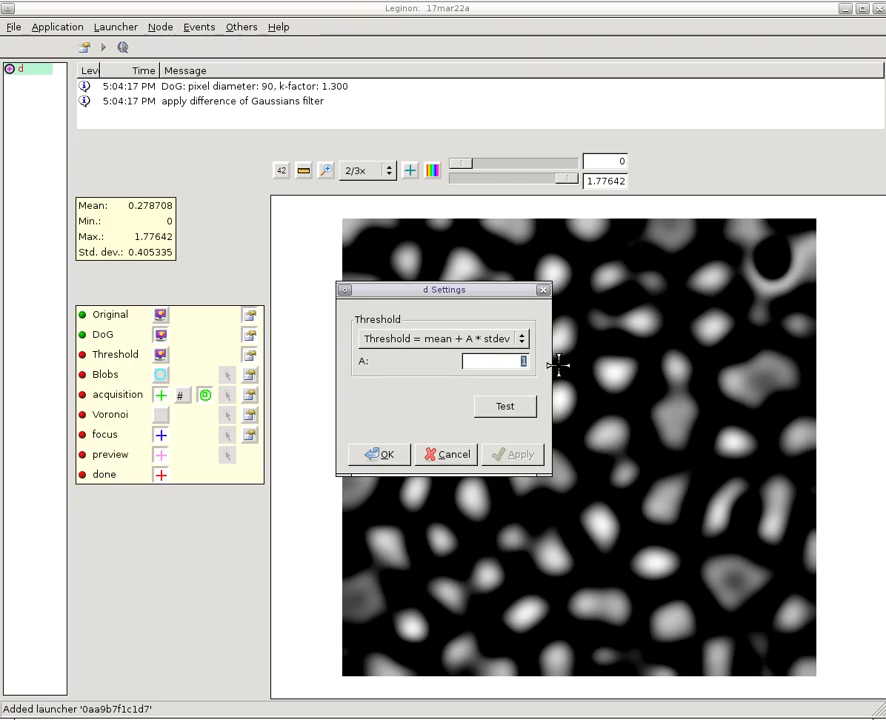
pyautogui.write('0.9')
pyautogui.click(505, 406)
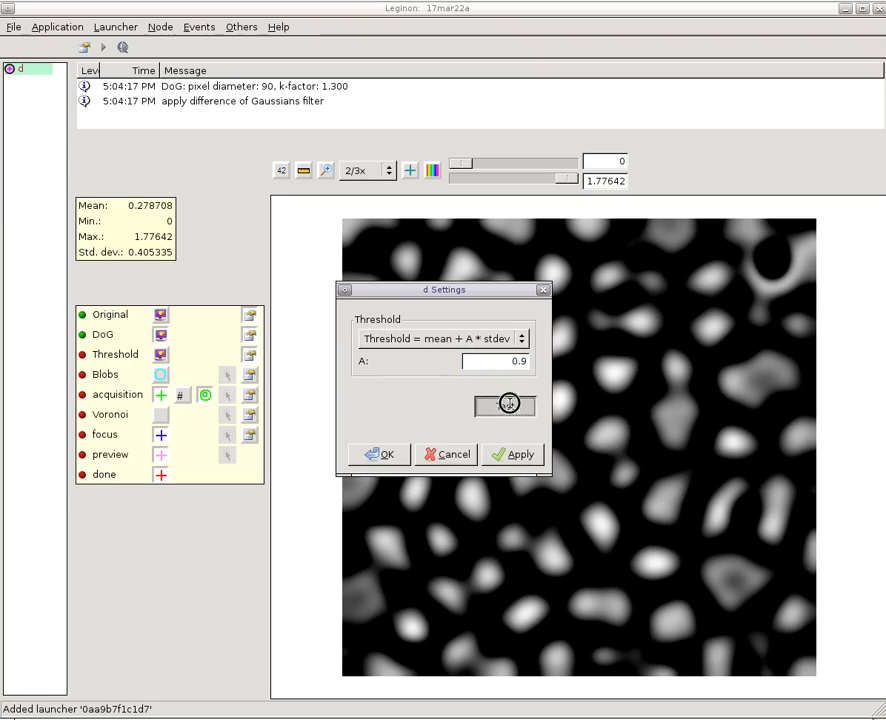
pyautogui.click(446, 454)
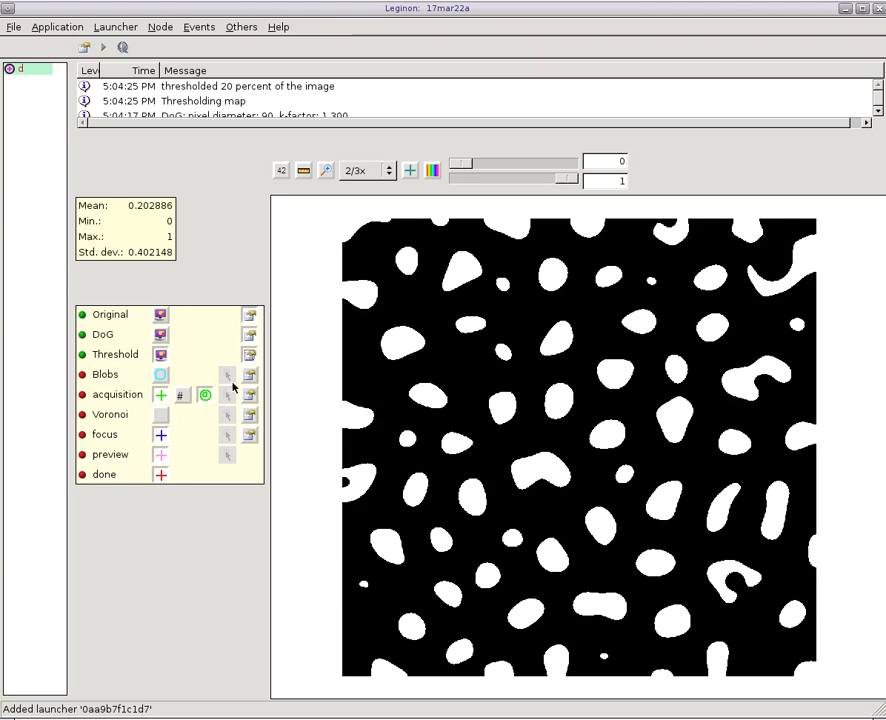
# Set the minimum blob size to 10, test the blob finding and accept the settings.
pyautogui.click(249, 374)
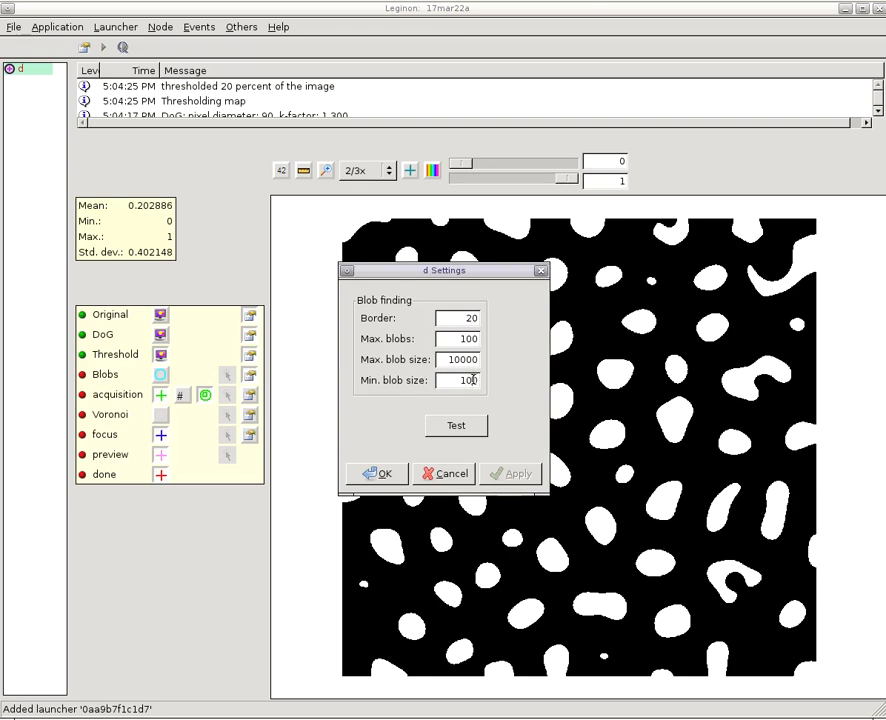
pyautogui.press('BackSpace')
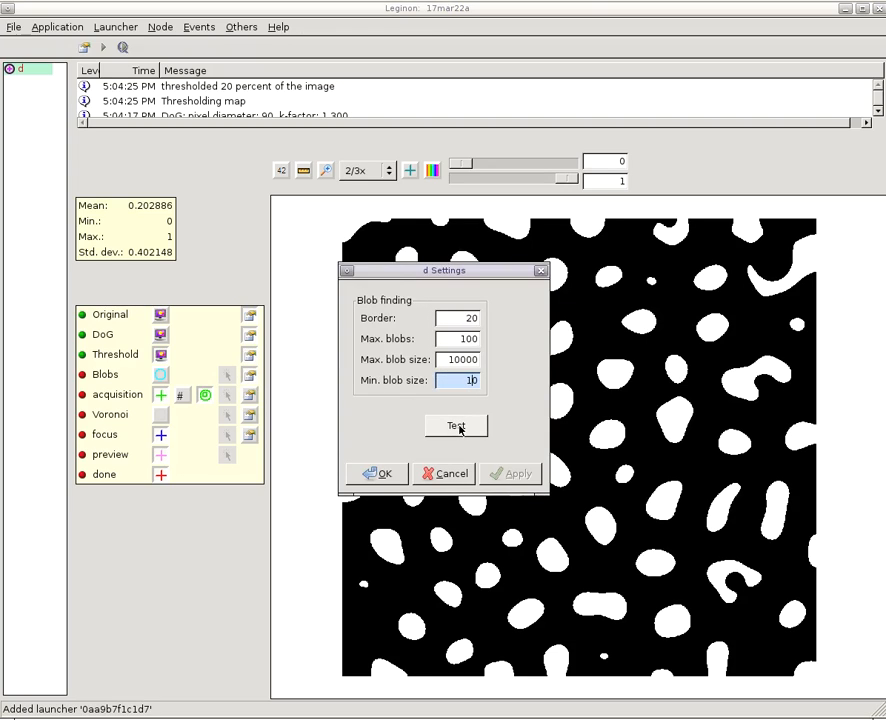
pyautogui.click(457, 426)
pyautogui.click(375, 475)
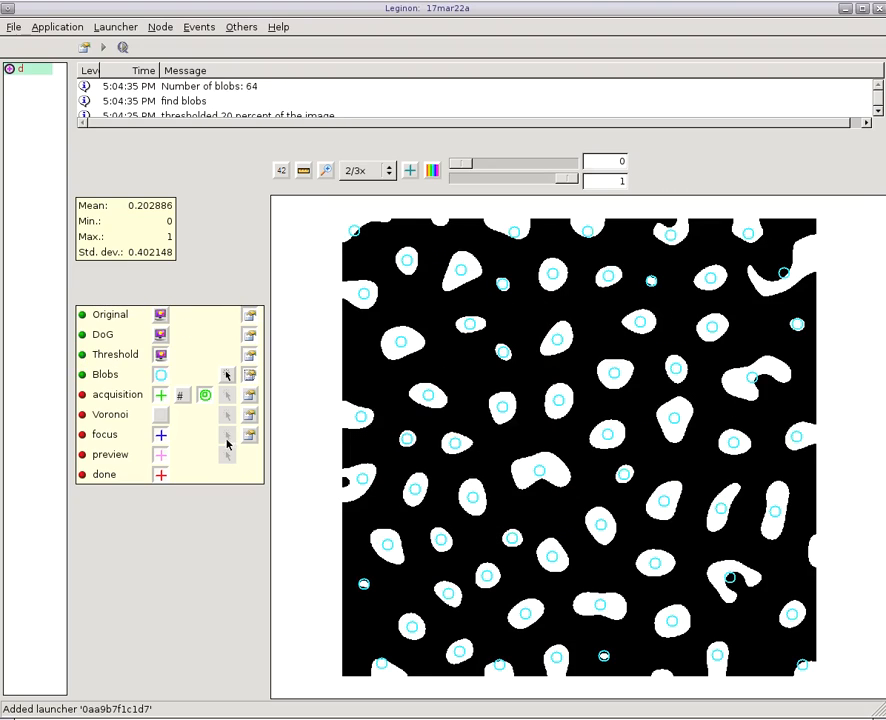
# Turn off focus hole selection in the acquisition settings, test the targeting and accept.
pyautogui.click(248, 398)
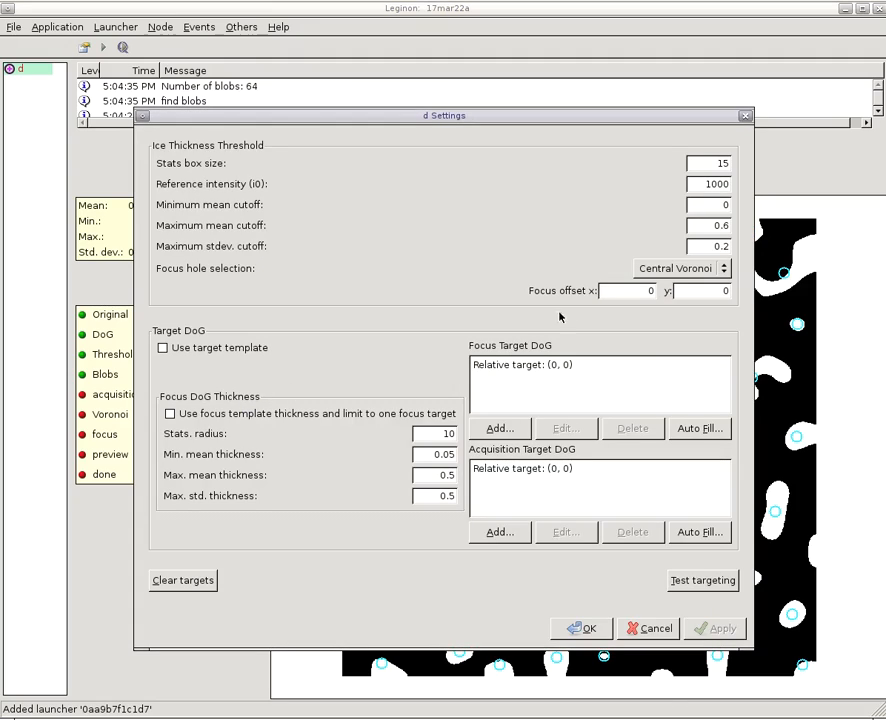
pyautogui.click(720, 268)
pyautogui.click(674, 257)
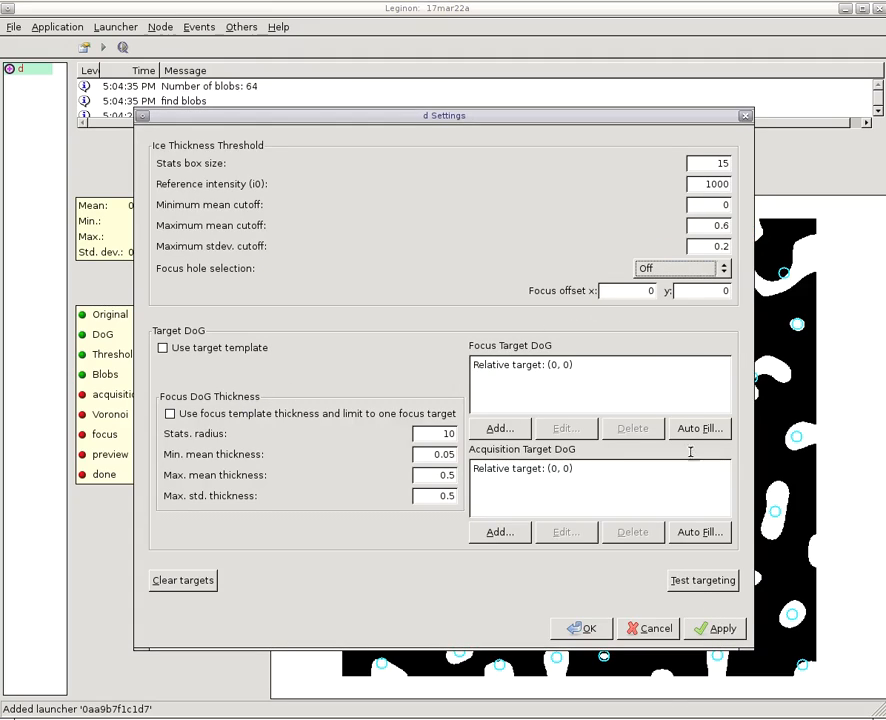
pyautogui.click(703, 580)
pyautogui.click(583, 628)
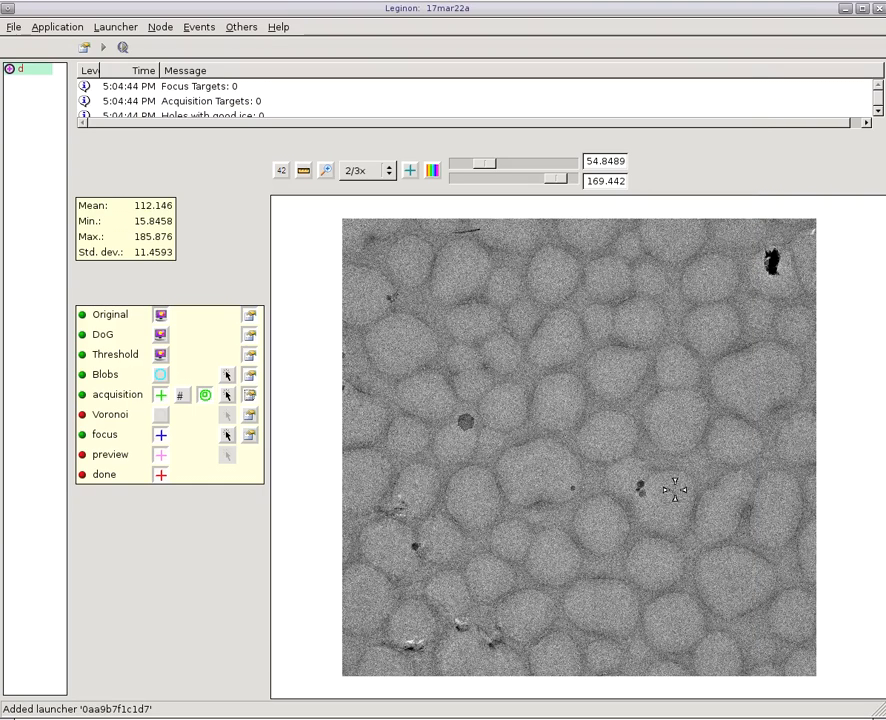
# Set the ice thickness reference intensity to 170, based on the image's upper display limit, test the targeting and accept.
pyautogui.click(249, 395)
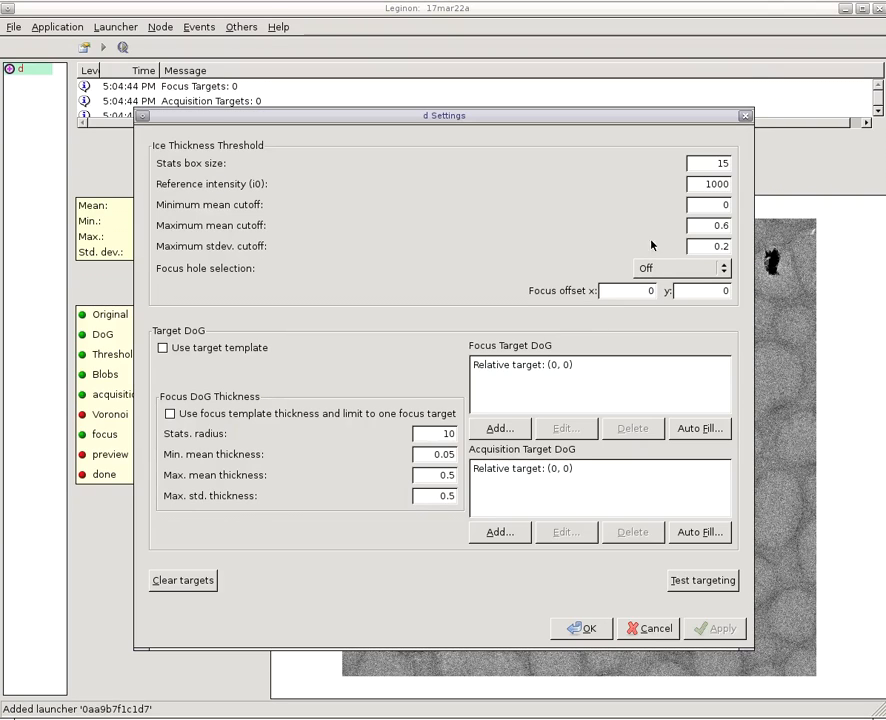
pyautogui.click(656, 628)
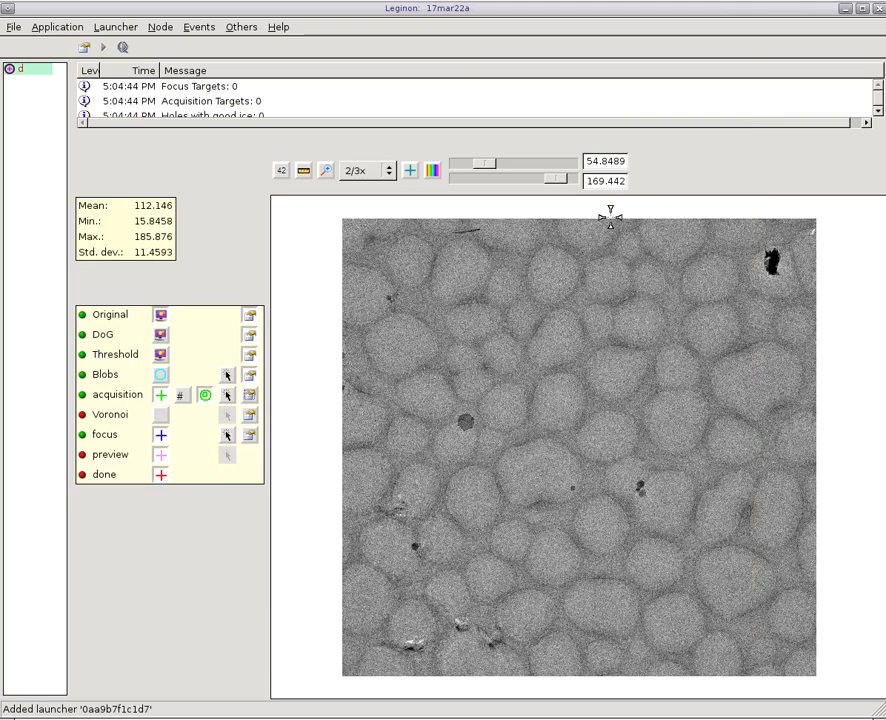
pyautogui.click(596, 181)
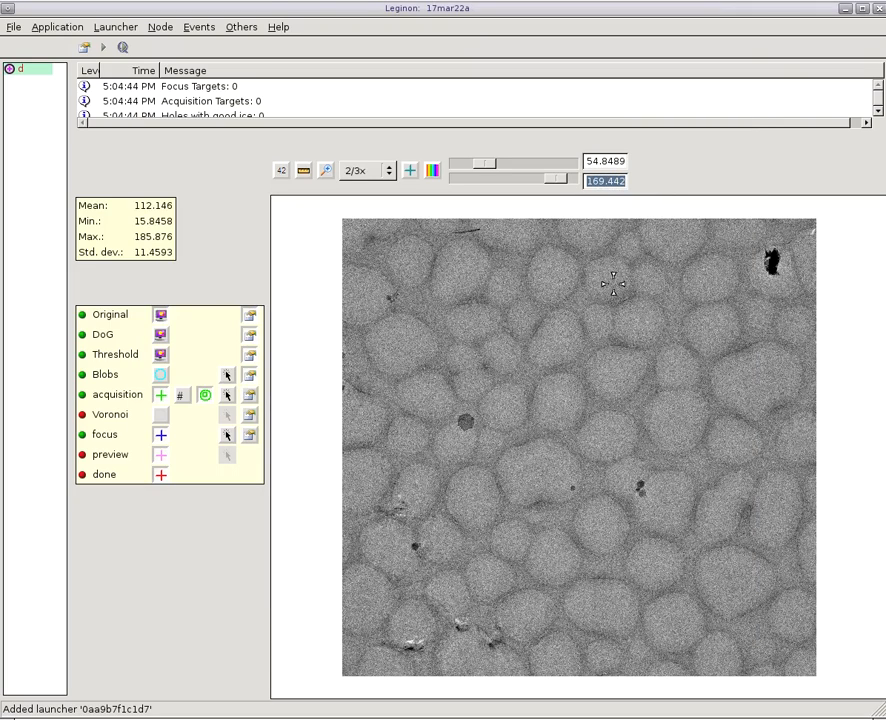
pyautogui.click(250, 394)
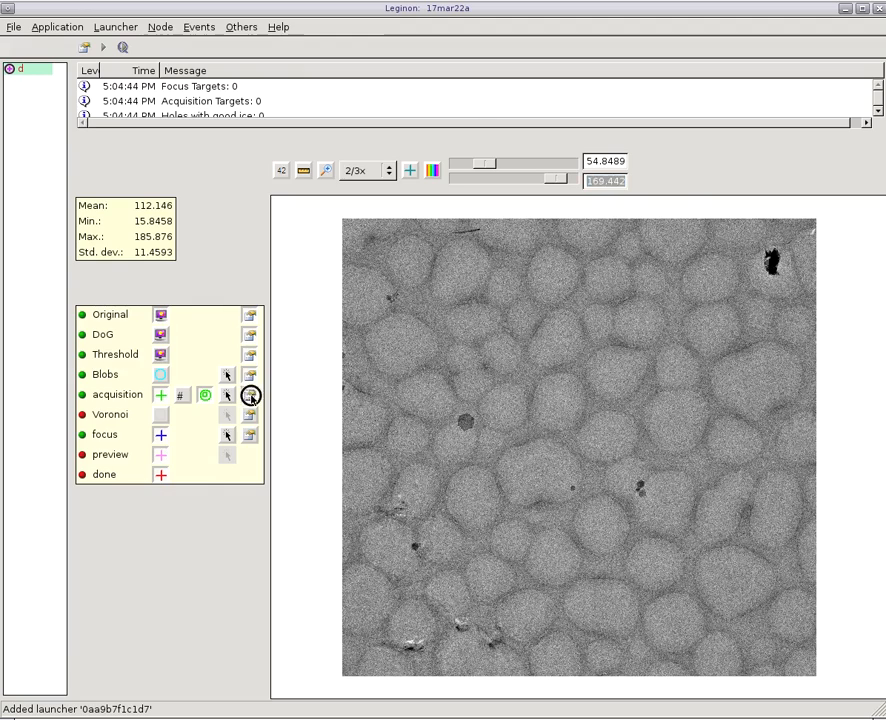
pyautogui.click(702, 184)
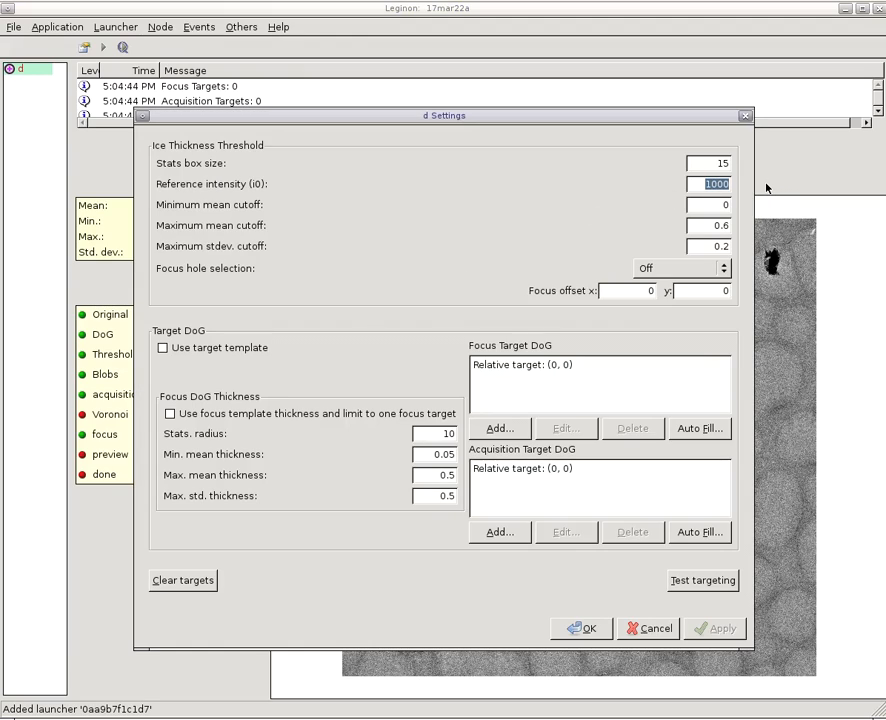
pyautogui.write('170')
pyautogui.hotkey('shift', 'Tab')
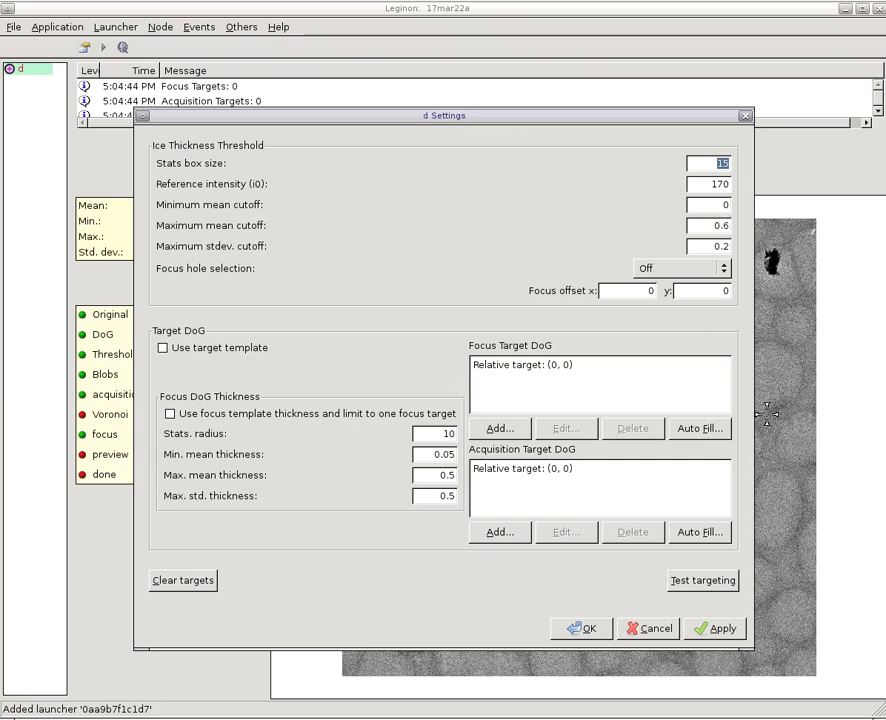
pyautogui.click(703, 580)
pyautogui.click(607, 629)
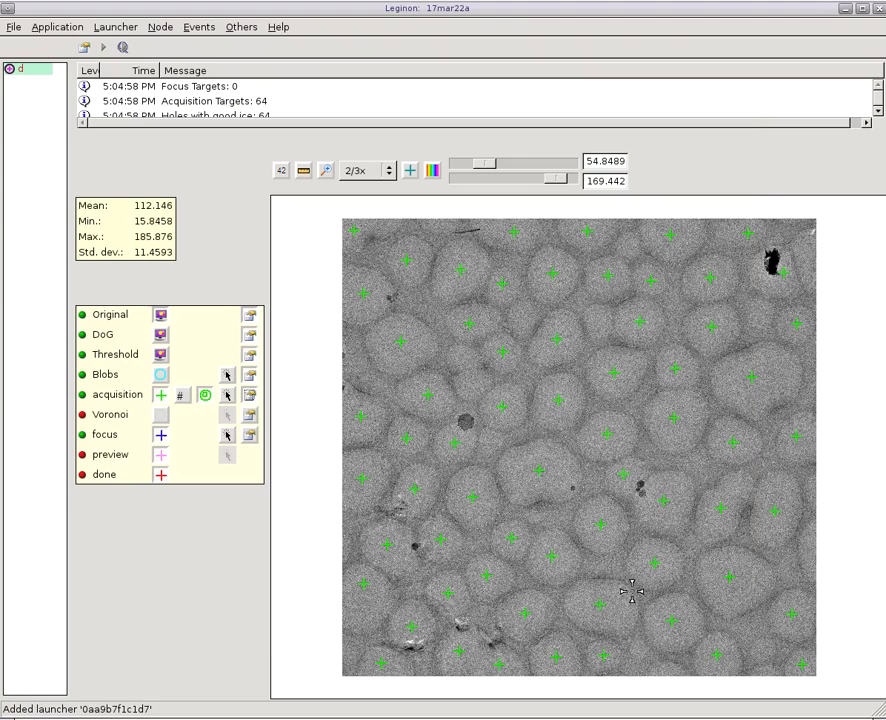
# Set the focus hole selection to Central Voronoi, test the targeting and accept the settings.
pyautogui.click(249, 412)
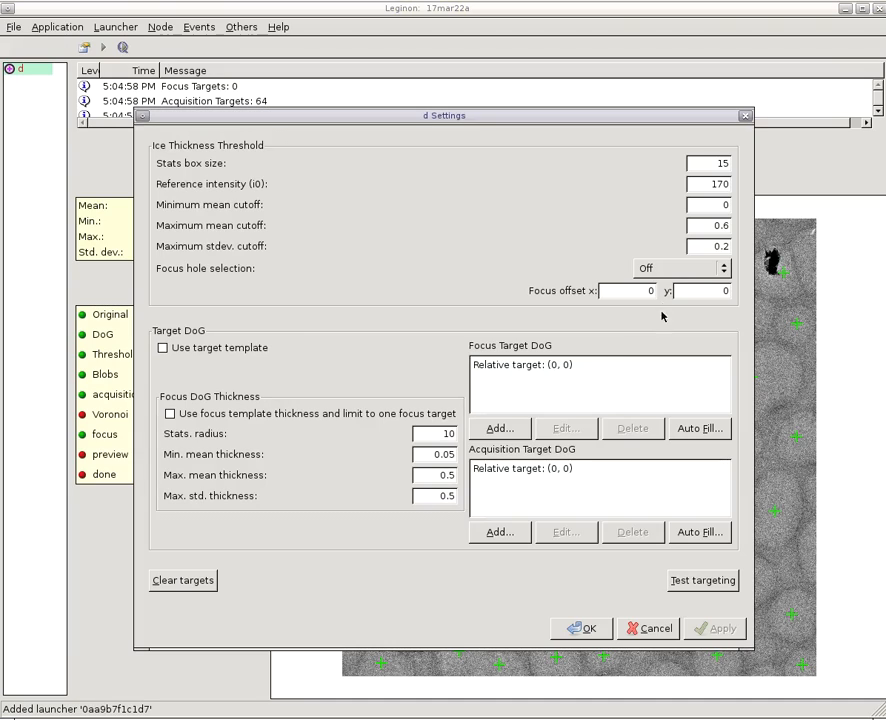
pyautogui.click(673, 272)
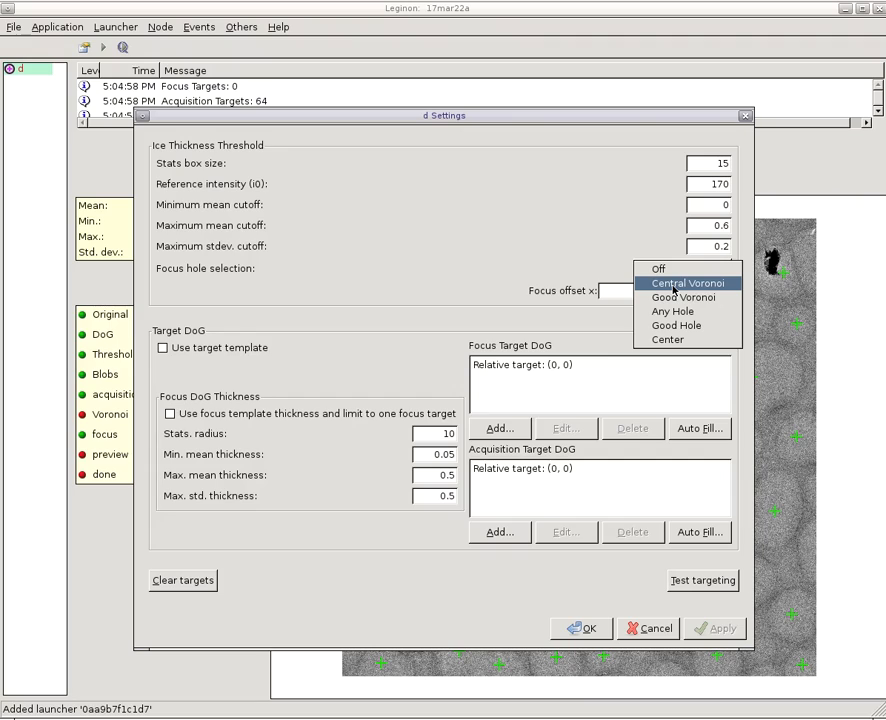
pyautogui.click(674, 284)
pyautogui.click(718, 584)
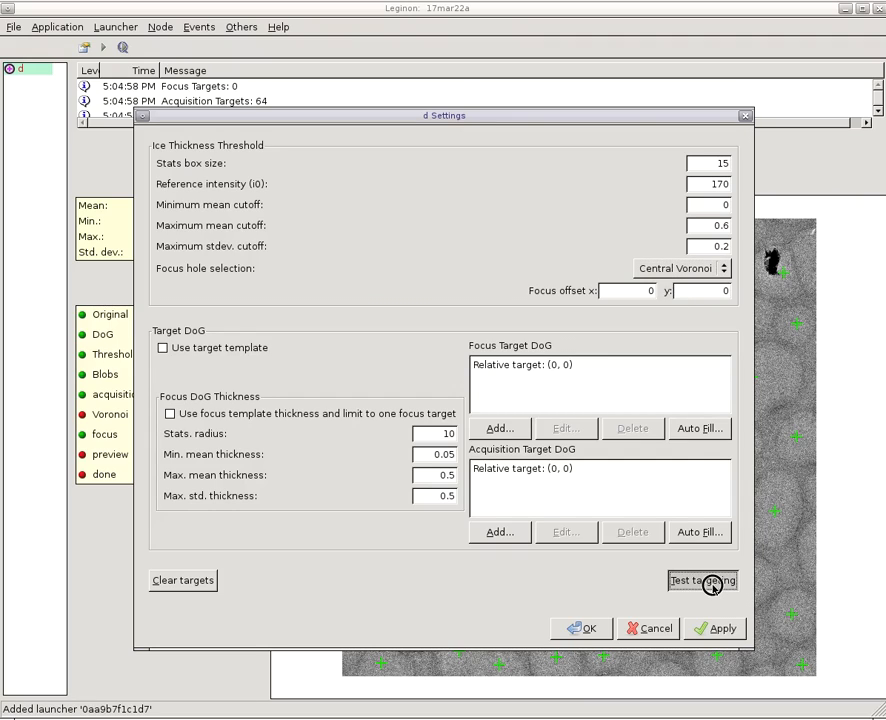
pyautogui.click(582, 628)
# Overlay the centre crosshair and the Voronoi points on the image to examine the focus target's position.
pyautogui.click(409, 172)
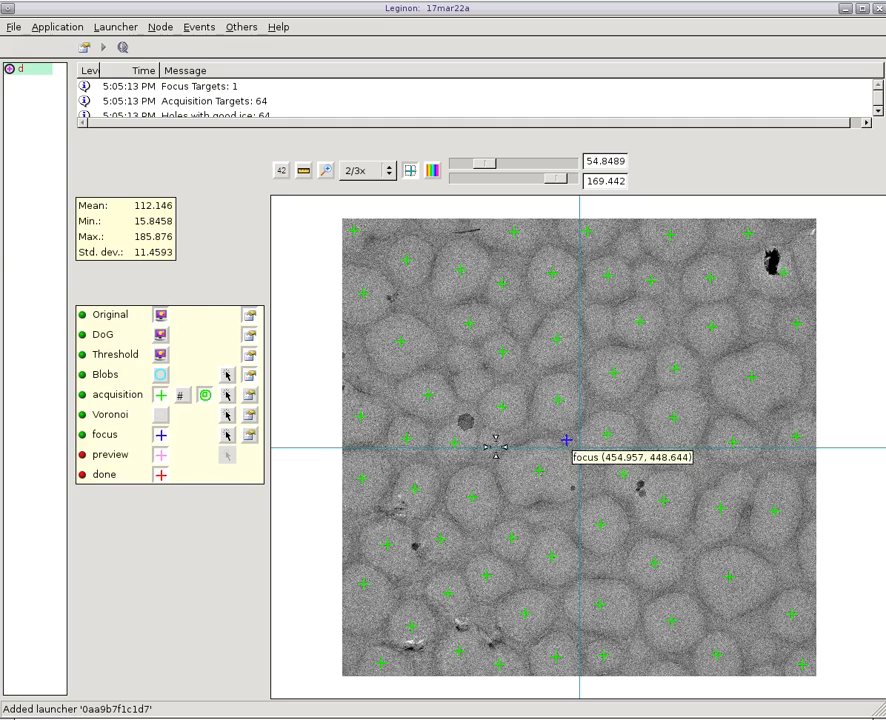
pyautogui.click(161, 416)
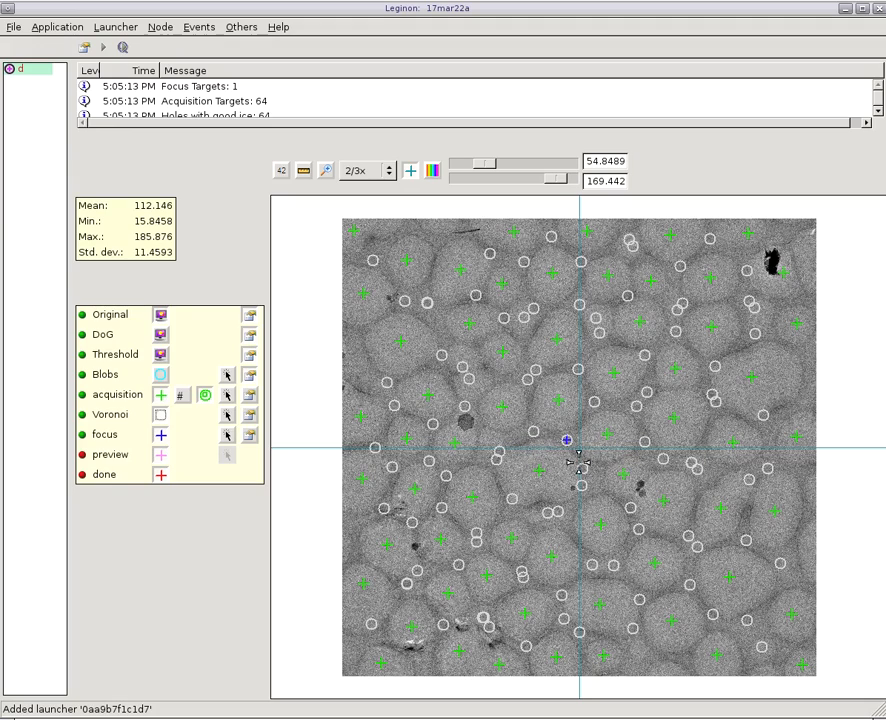
# Set the focus hole selection to Good Voronoi, test and accept the targeting, and hide the Voronoi points.
pyautogui.click(251, 436)
pyautogui.click(672, 268)
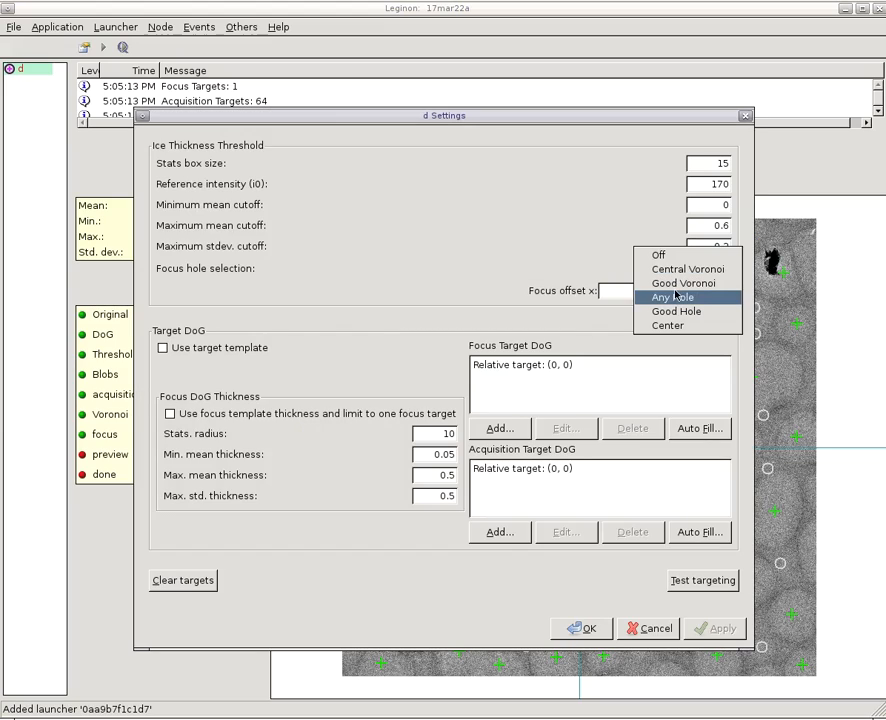
pyautogui.click(675, 284)
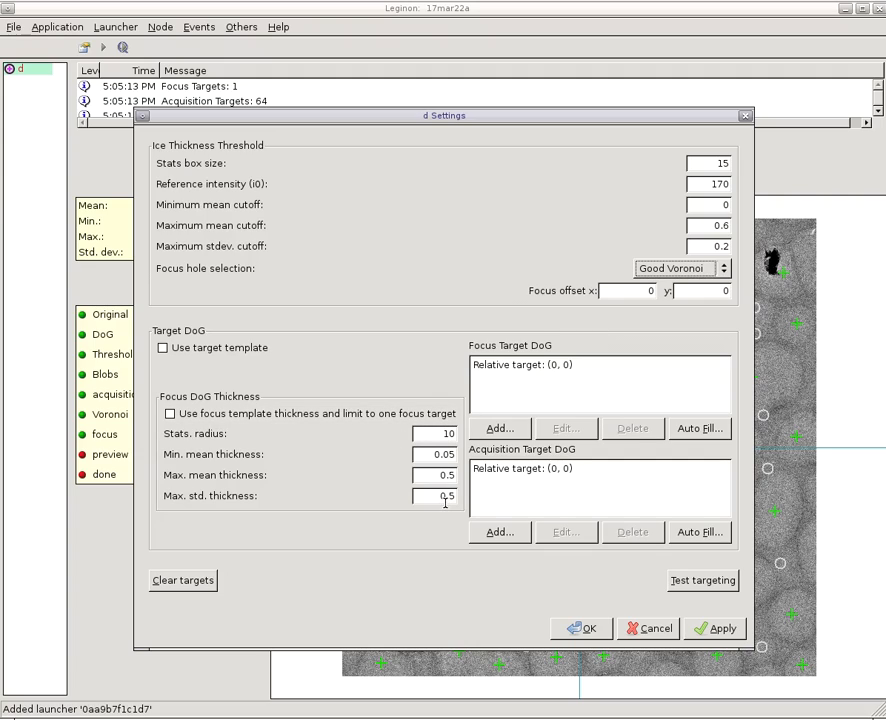
pyautogui.click(678, 578)
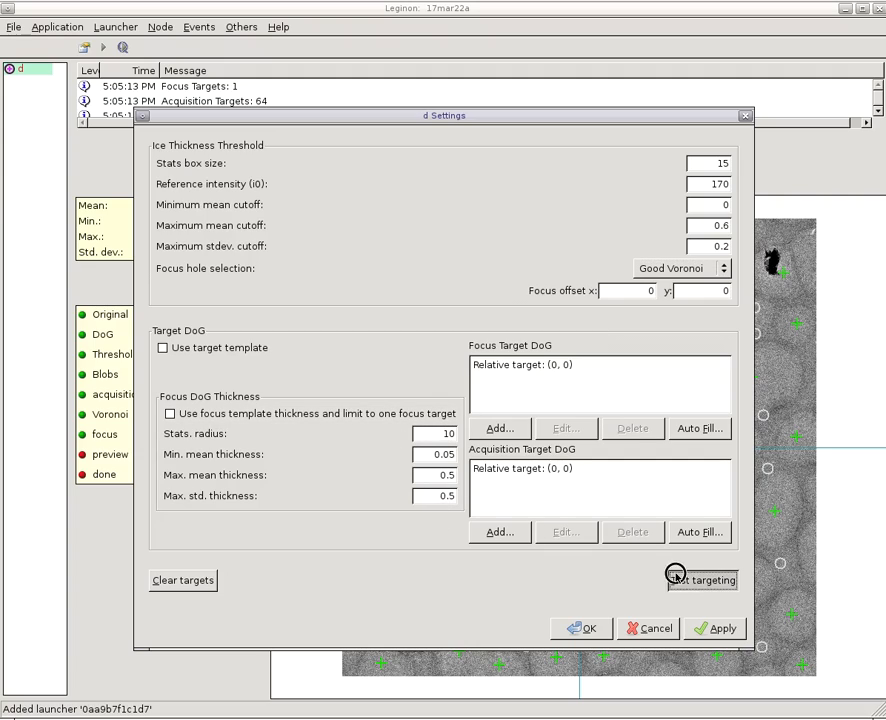
pyautogui.click(580, 628)
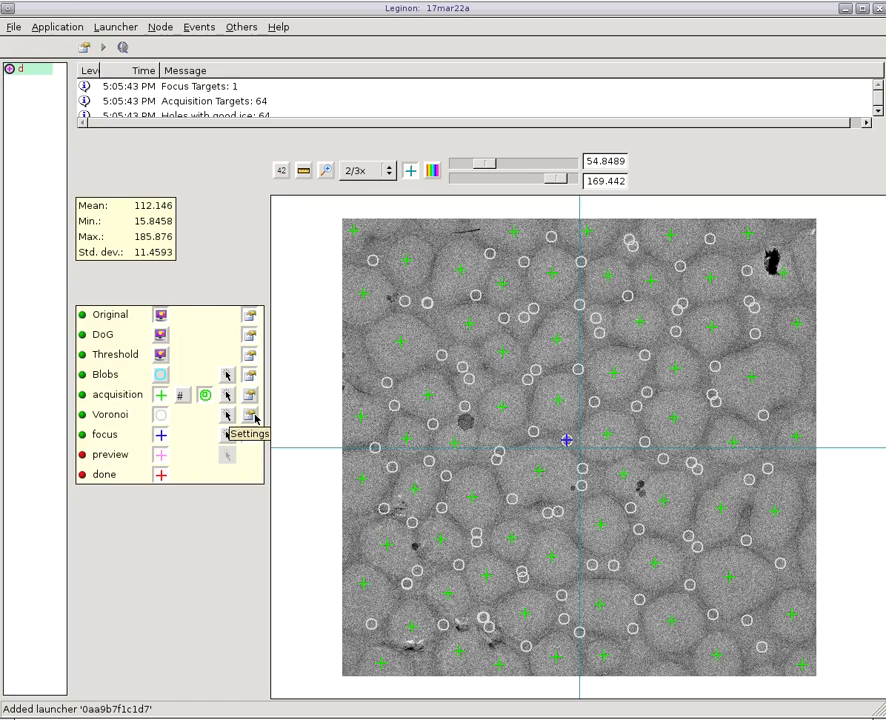
pyautogui.click(160, 414)
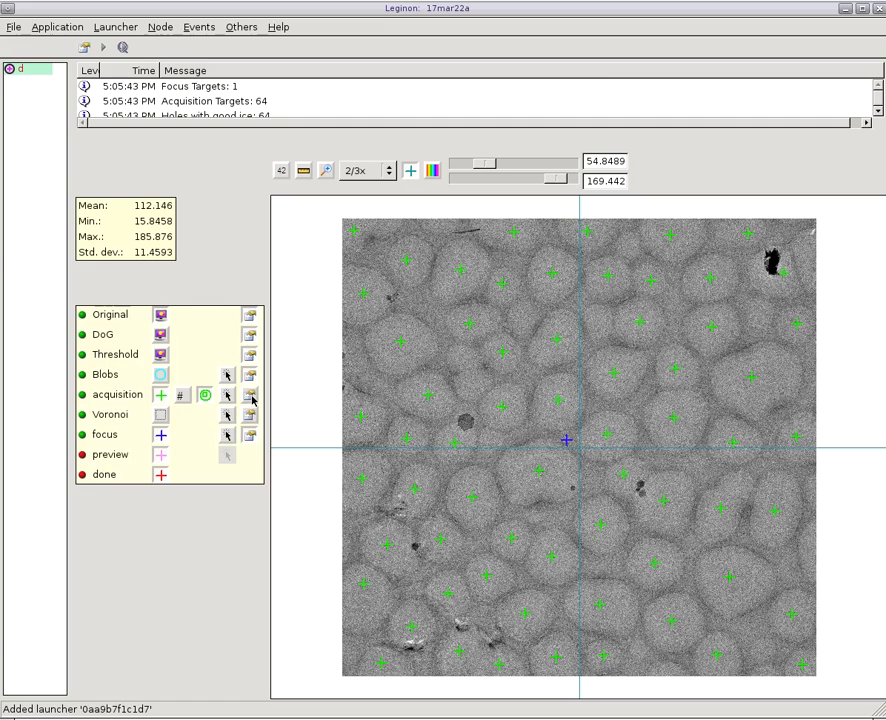
# Set the maximum blob size to 4000, test the blob finding and accept the settings.
pyautogui.click(249, 375)
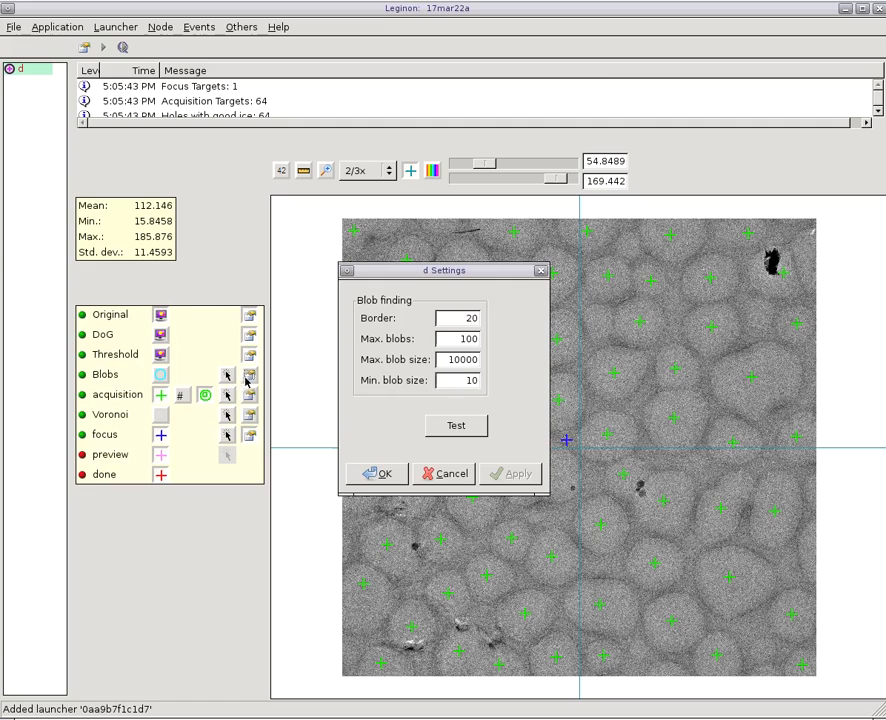
pyautogui.press('BackSpace')
pyautogui.press('BackSpace')
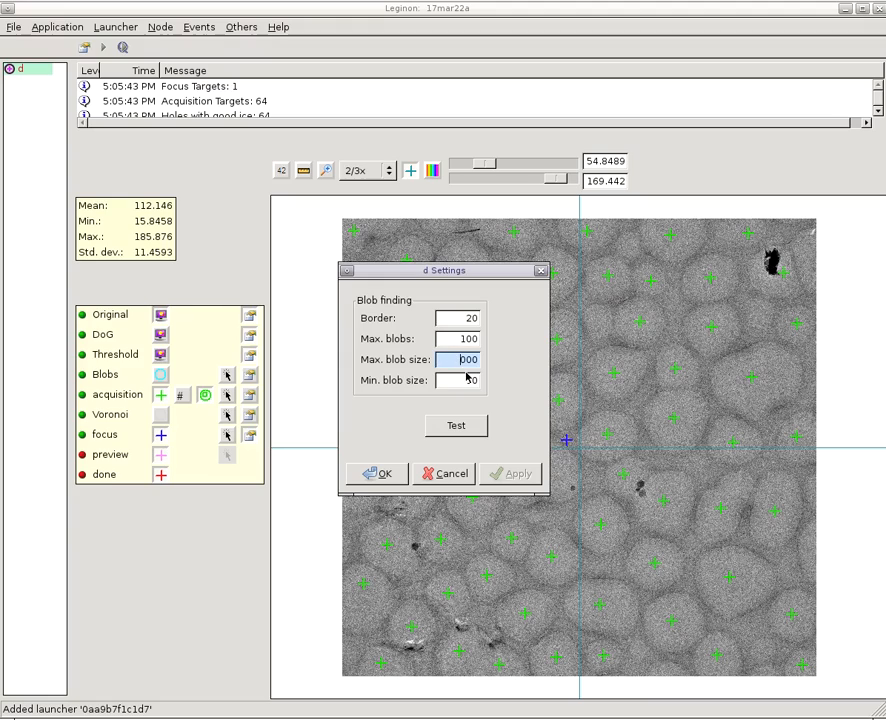
pyautogui.write('4')
pyautogui.press('Tab')
pyautogui.click(440, 434)
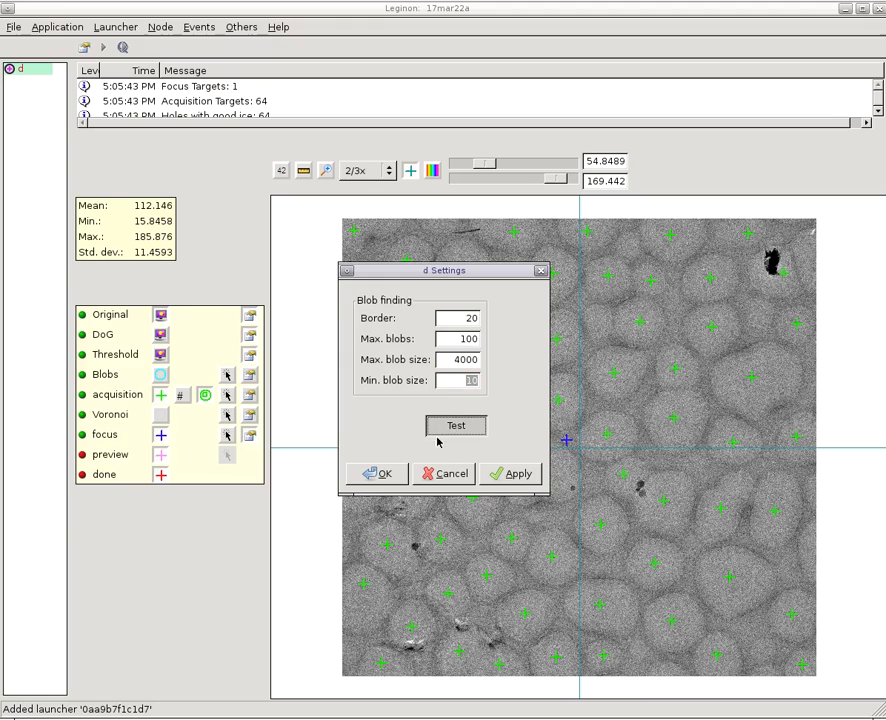
pyautogui.click(374, 473)
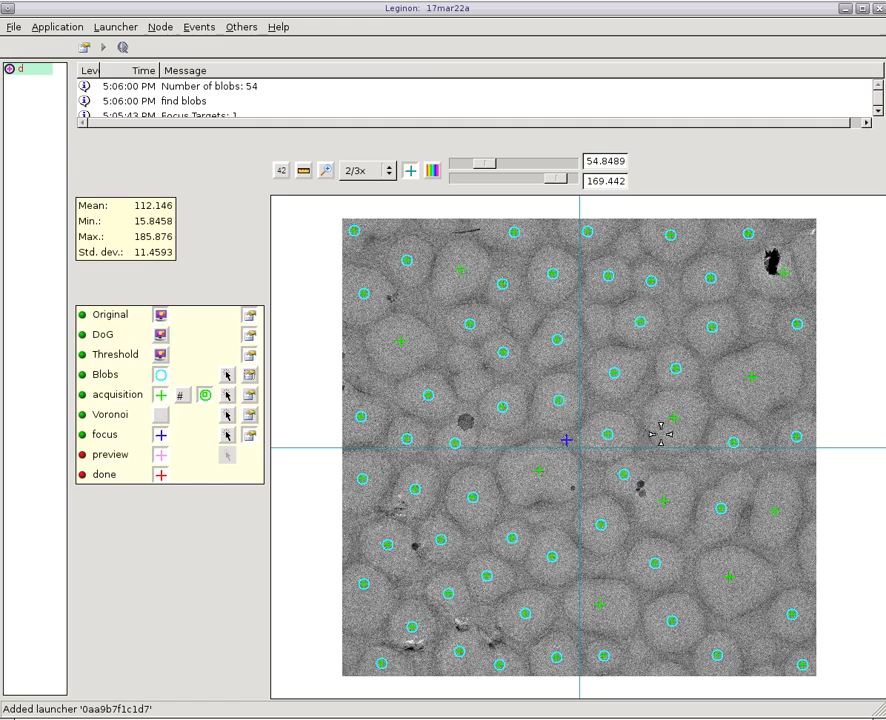
# Compare the blobs with the acquisition targets, and rerun the targeting test on the new blobs and accept it.
pyautogui.click(161, 395)
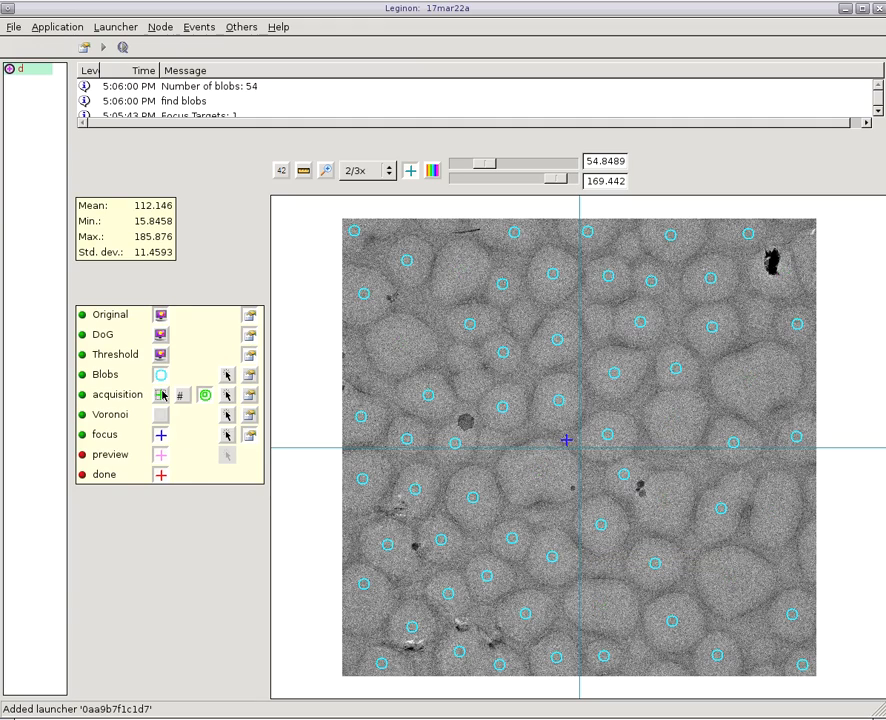
pyautogui.click(162, 396)
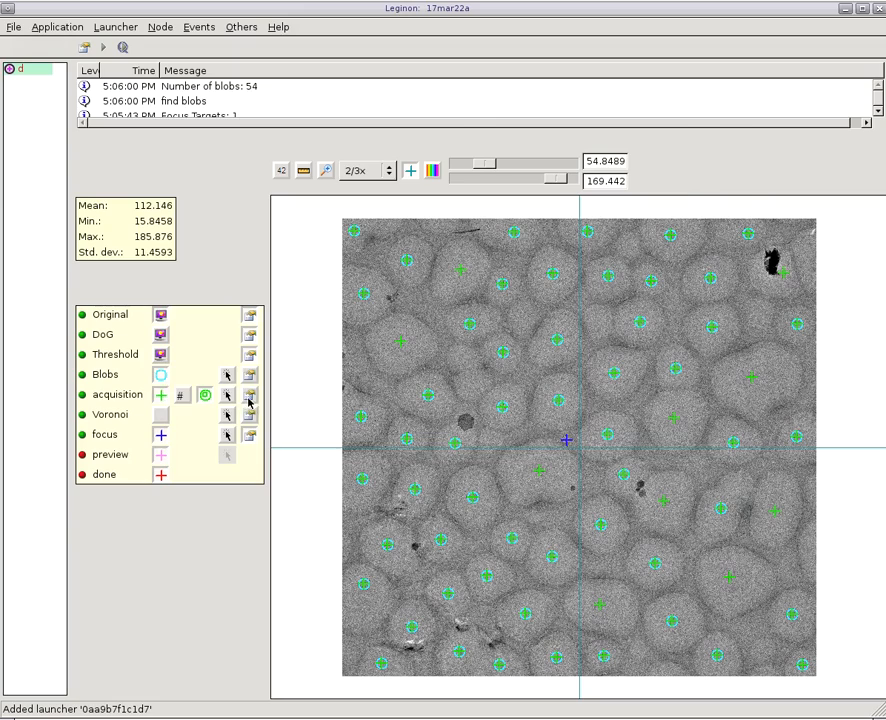
pyautogui.click(250, 396)
pyautogui.click(686, 580)
pyautogui.click(577, 627)
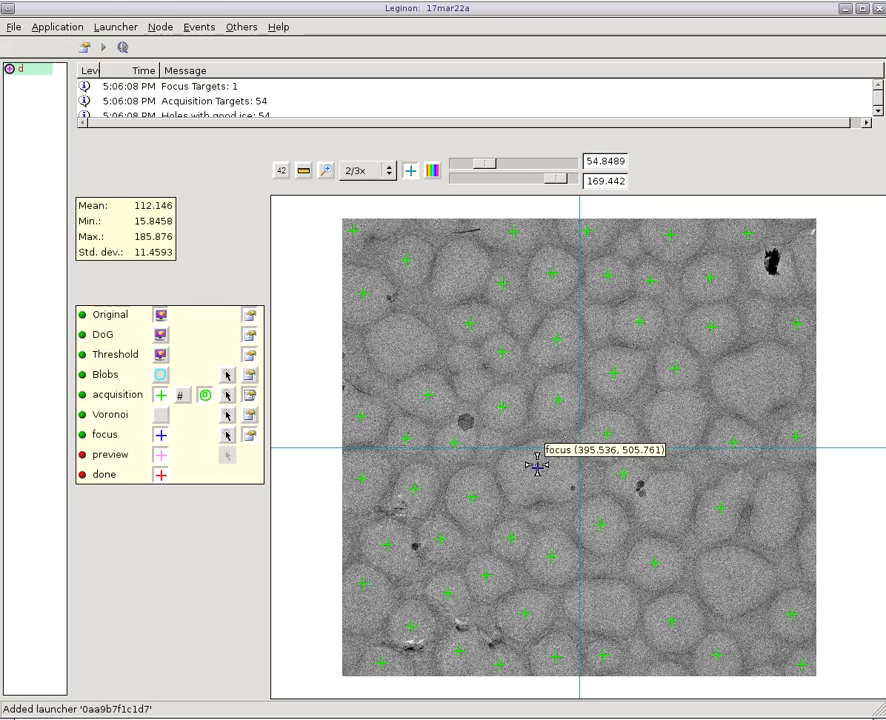
# Show the Voronoi points to compare them with the focus target, and hide them again.
pyautogui.click(160, 416)
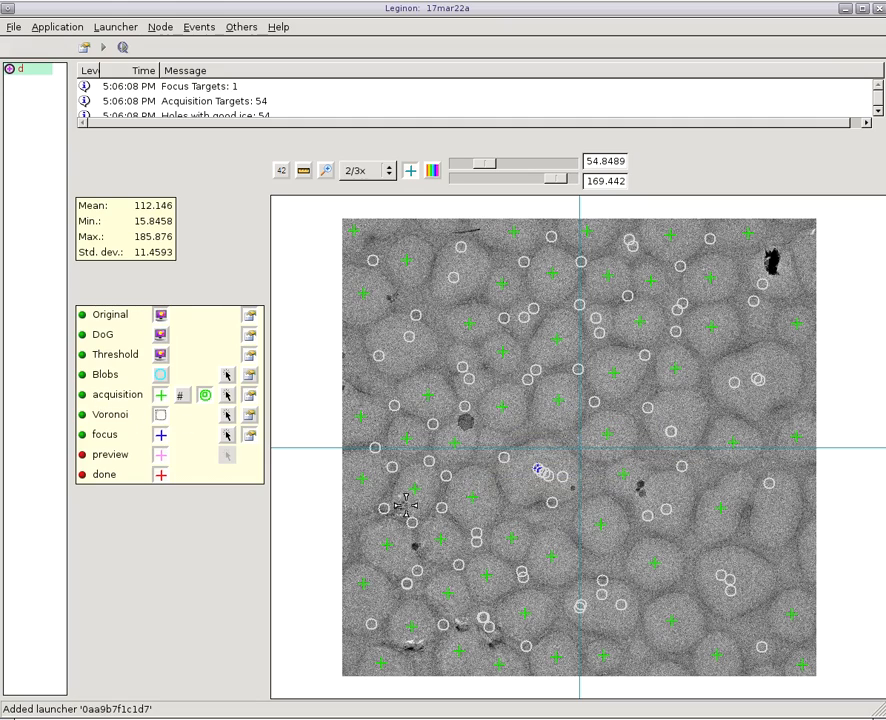
pyautogui.click(161, 415)
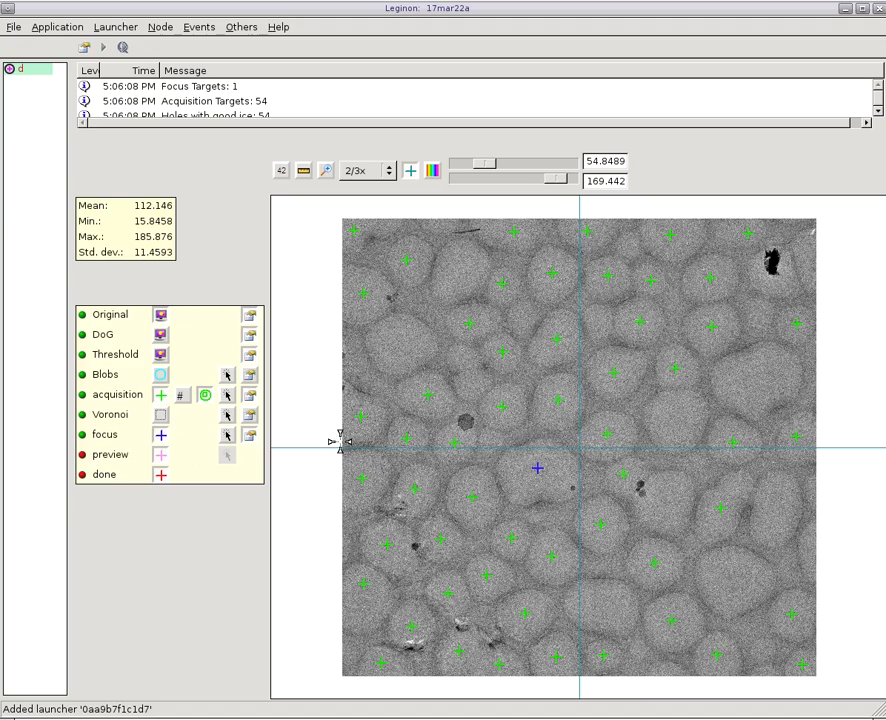